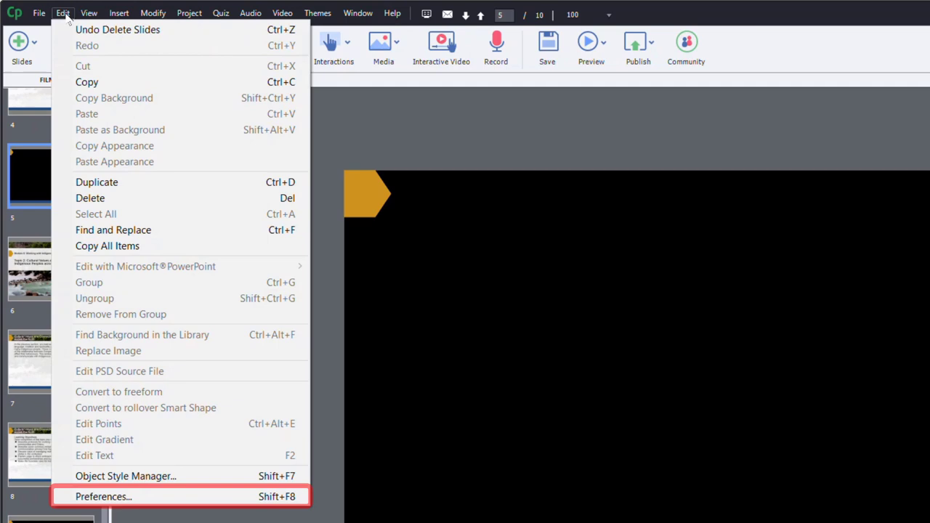
Open Edit > Preferences at the Quiz > Settings category
click(114, 496)
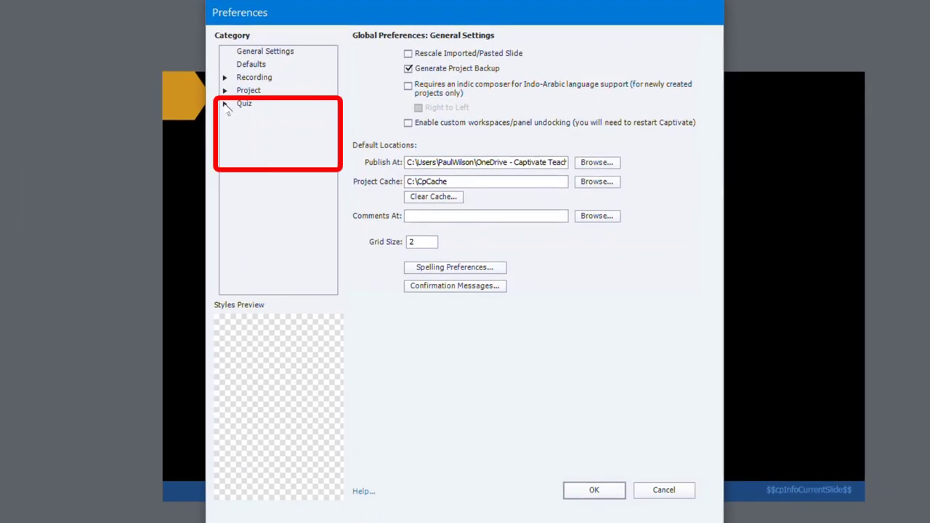
click(225, 104)
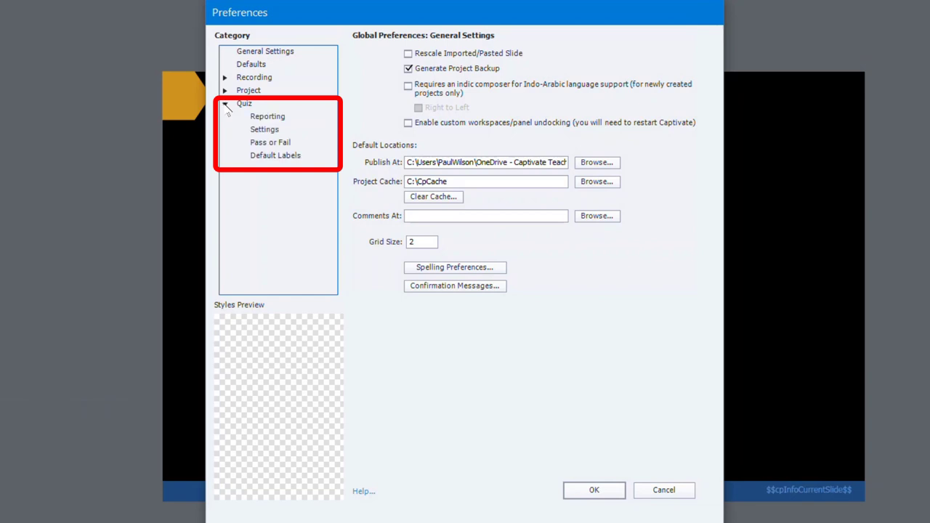
click(273, 132)
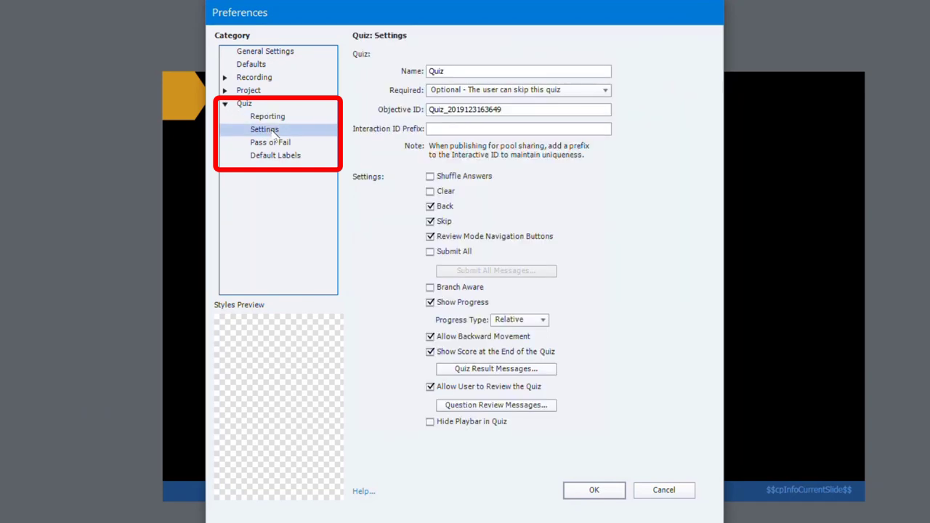
Replace the quiz pass message with 'Vous avez terminé ce module avec succès.'
click(488, 369)
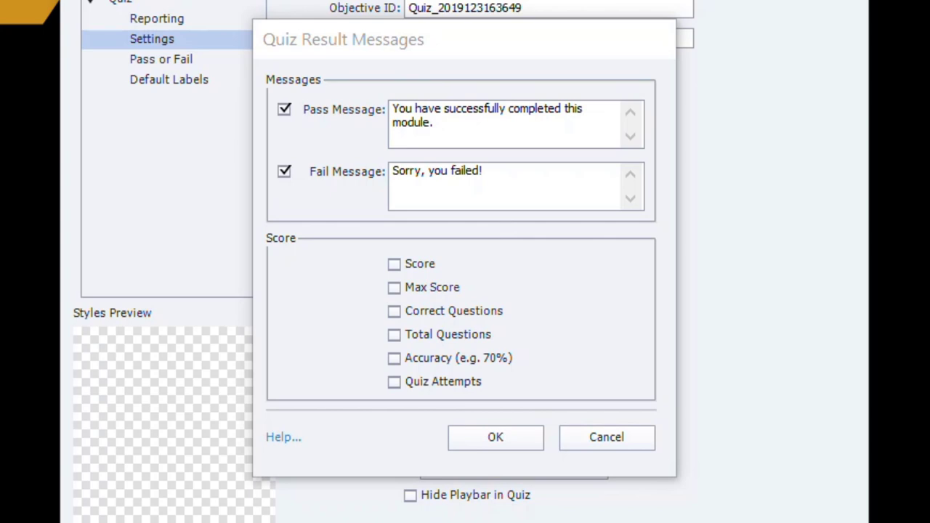
click(515, 117)
key(ctrl+a)
key(BackSpace)
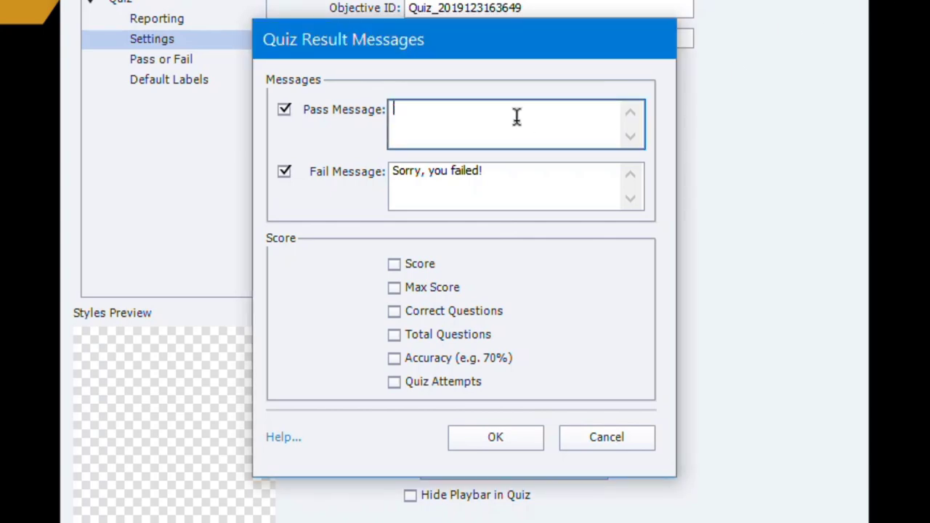
text(Vous avez terminé ce module avec succès.)
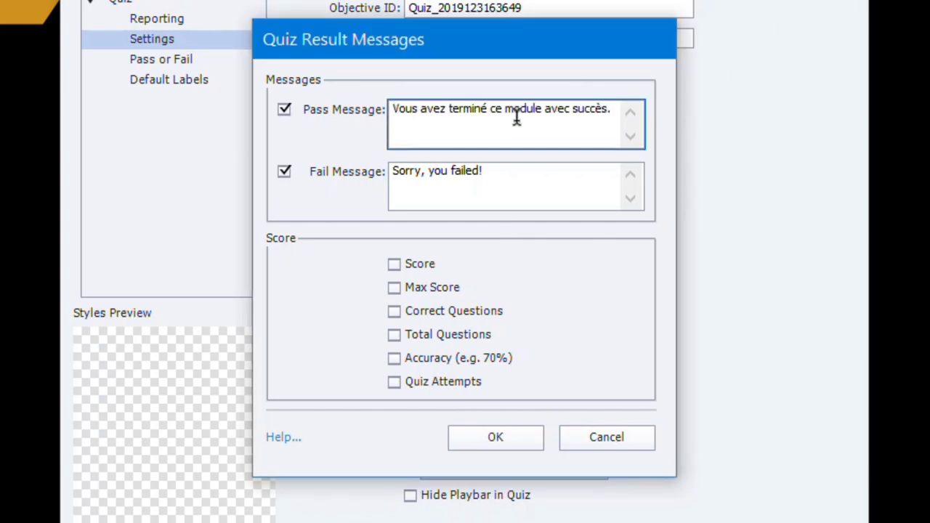
Replace the fail message with 'Désolé, vous avez échoué !' and confirm
click(535, 202)
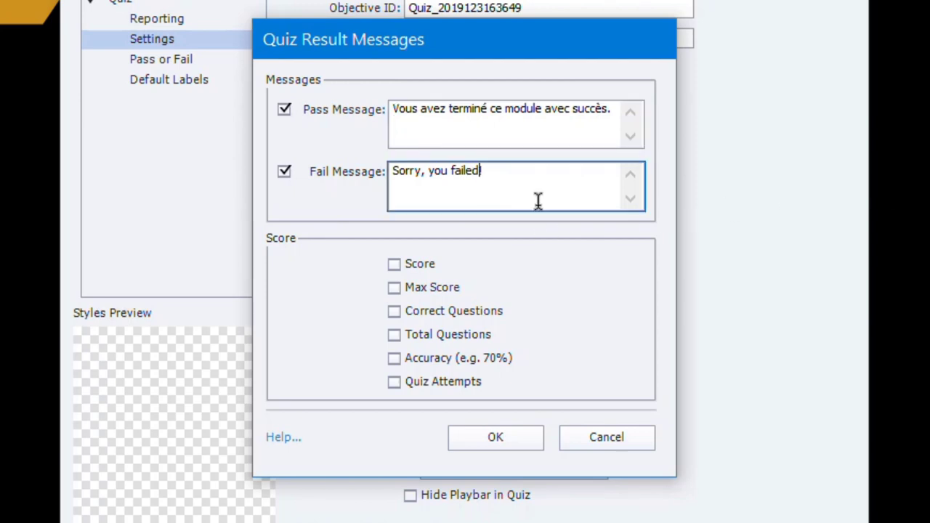
key(ctrl+a)
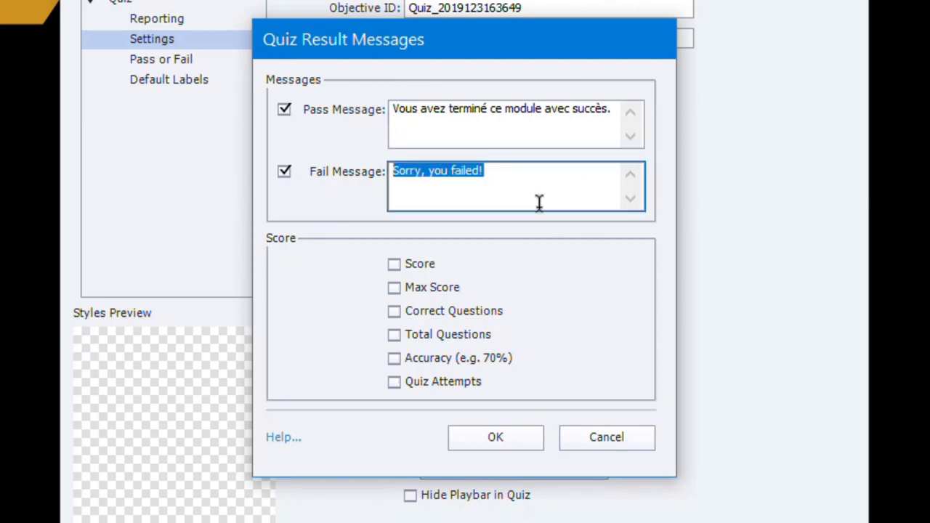
key(alt+Tab)
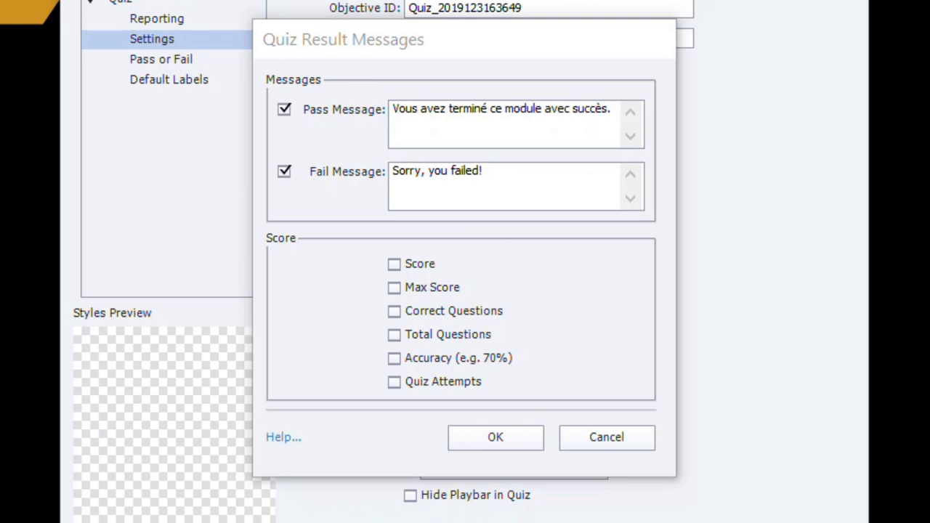
click(540, 191)
key(ctrl+a)
text(Désolé, vous avez échoué !)
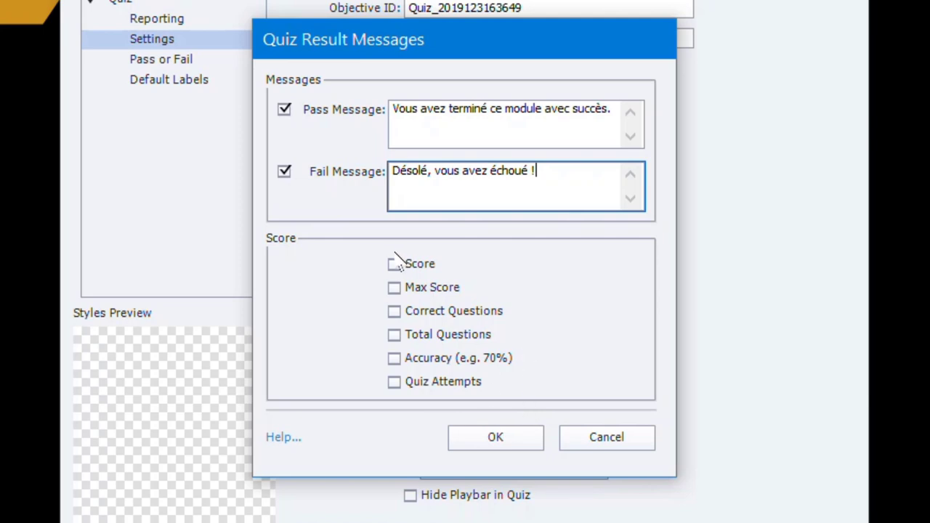
click(498, 442)
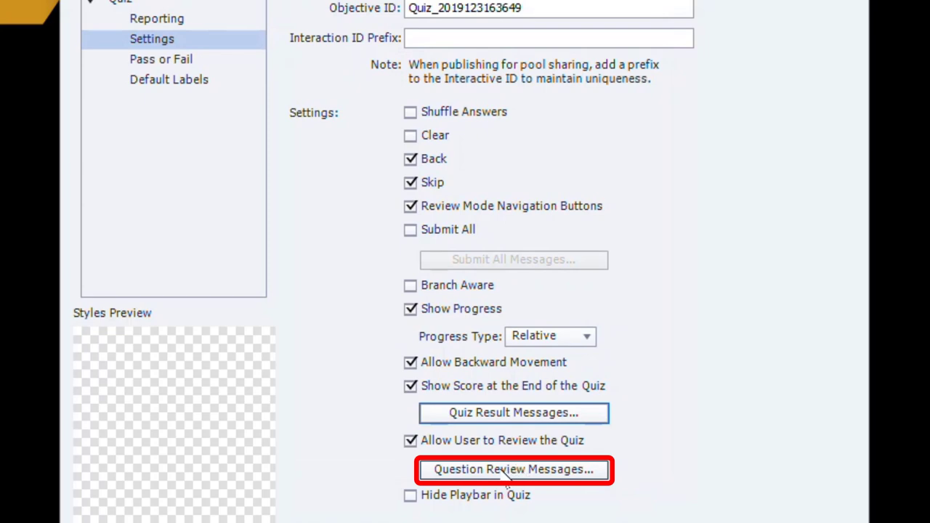
Set the incomplete review message to 'Vous n'avez pas répondu complètement à cette question.'
click(508, 471)
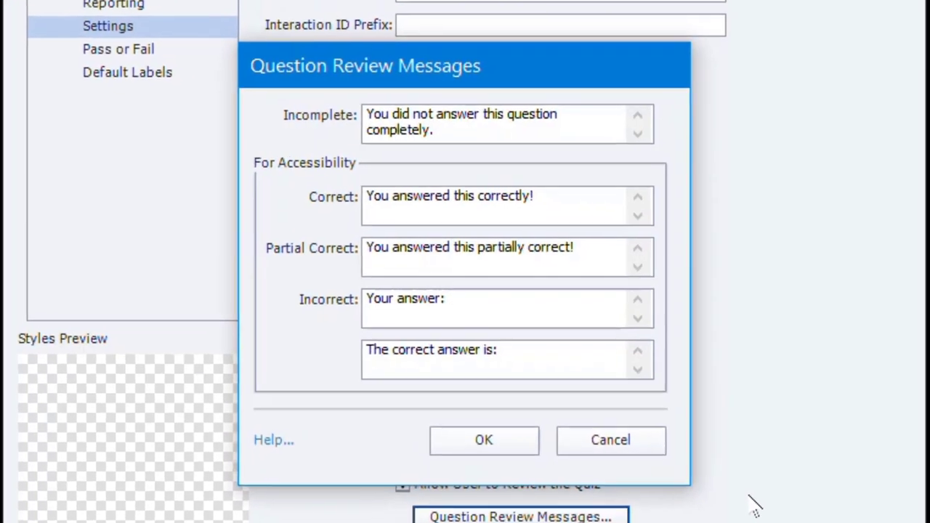
click(448, 129)
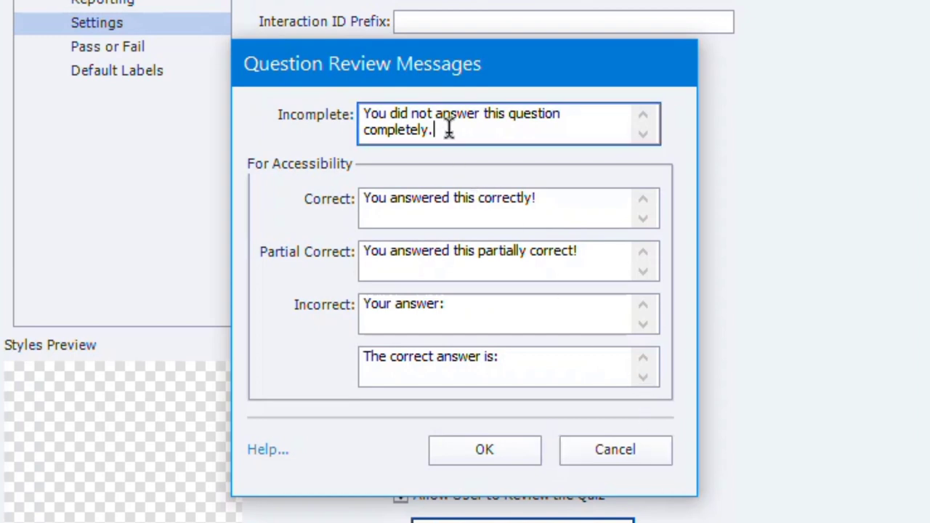
key(ctrl+a)
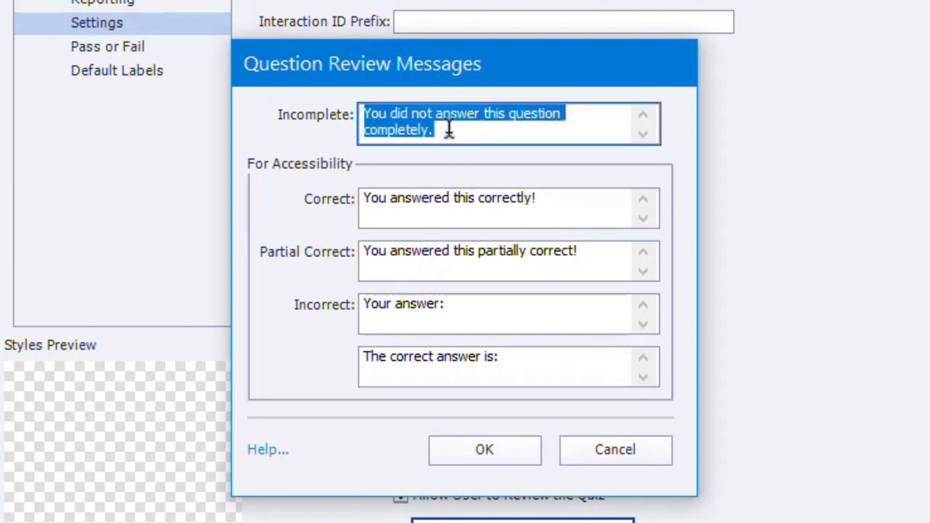
click(773, 193)
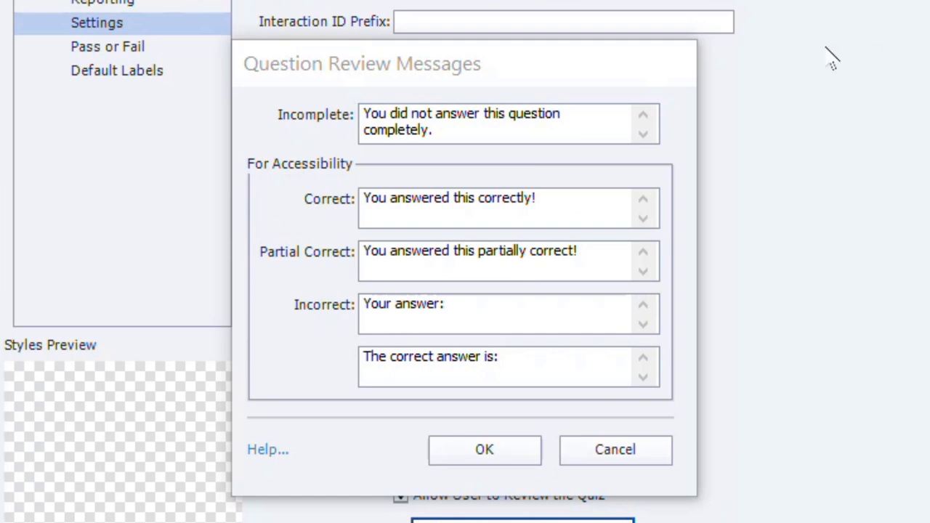
click(505, 138)
key(ctrl+a)
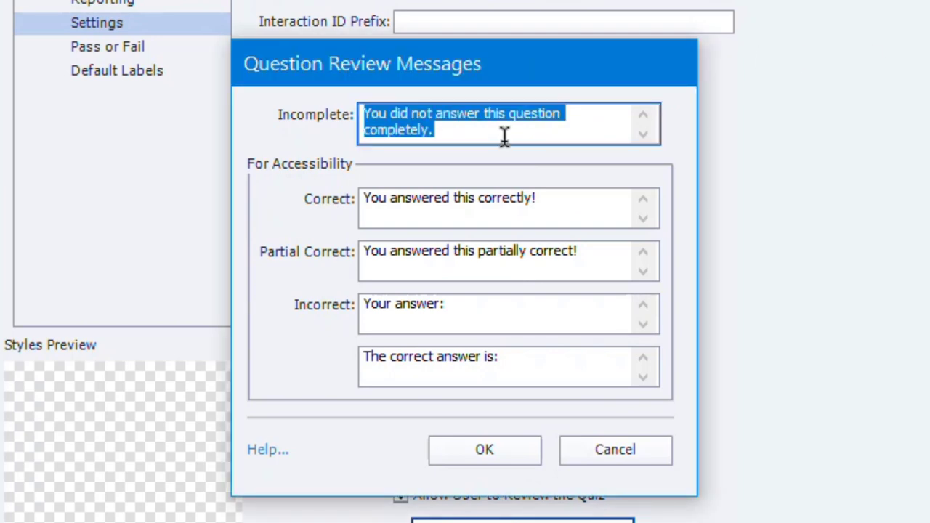
text(Vous n'avez pas répondu complètement à cette question.)
Copy the English correct-answer review message out for translation
click(542, 199)
key(ctrl+a)
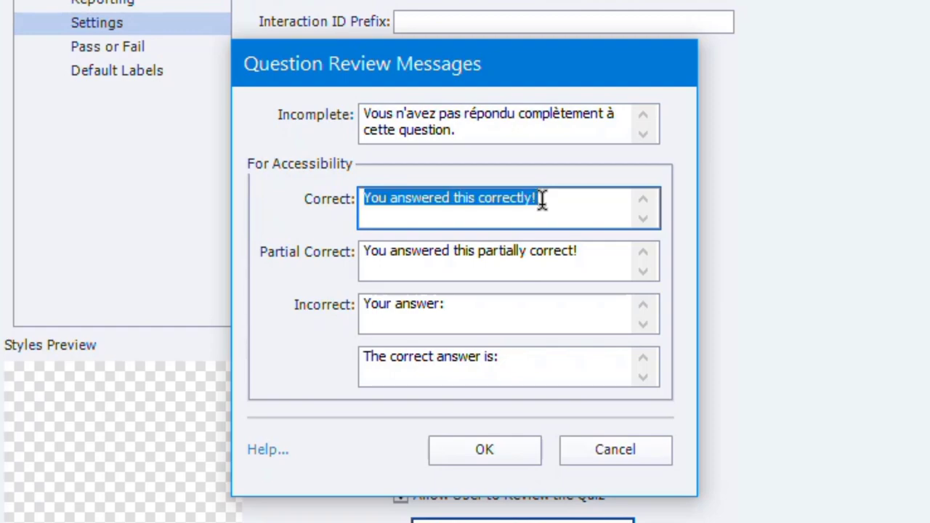
key(alt+Tab)
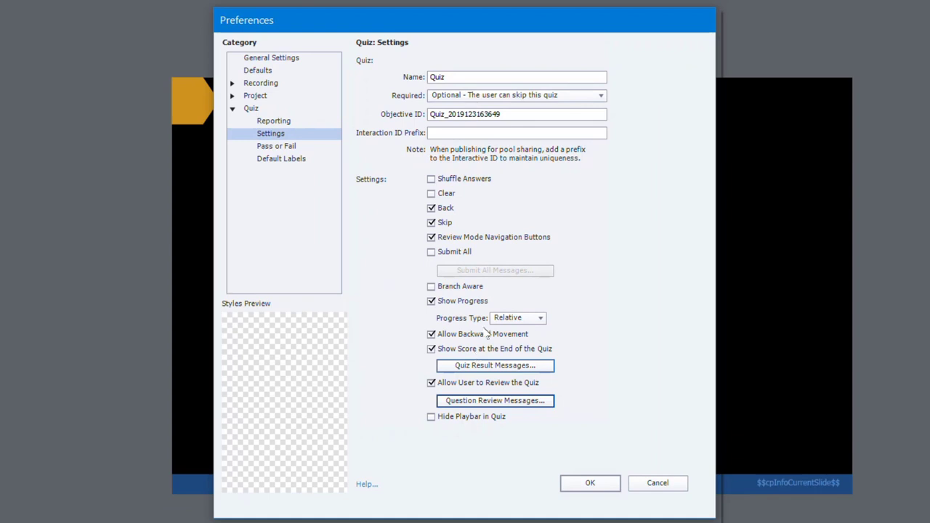
On Default Labels, set the Correct Message to its French text
click(279, 162)
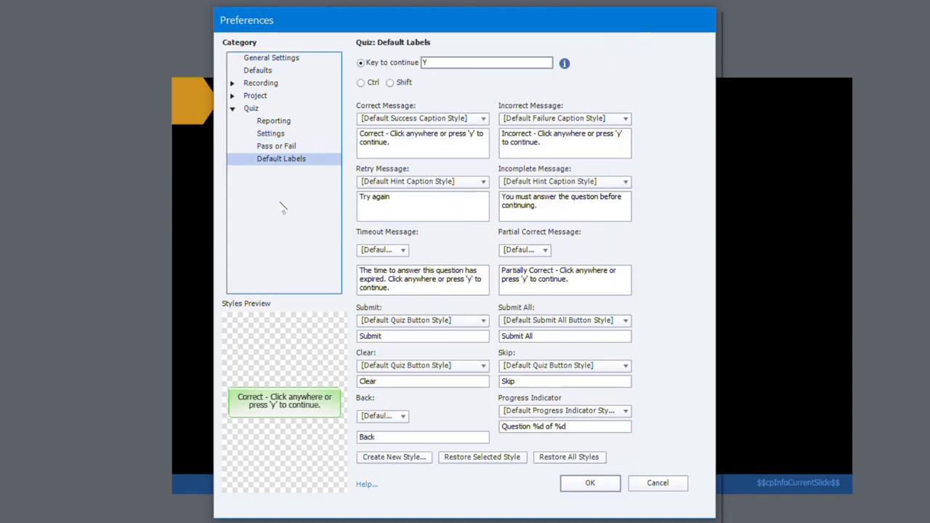
click(404, 145)
key(ctrl+a)
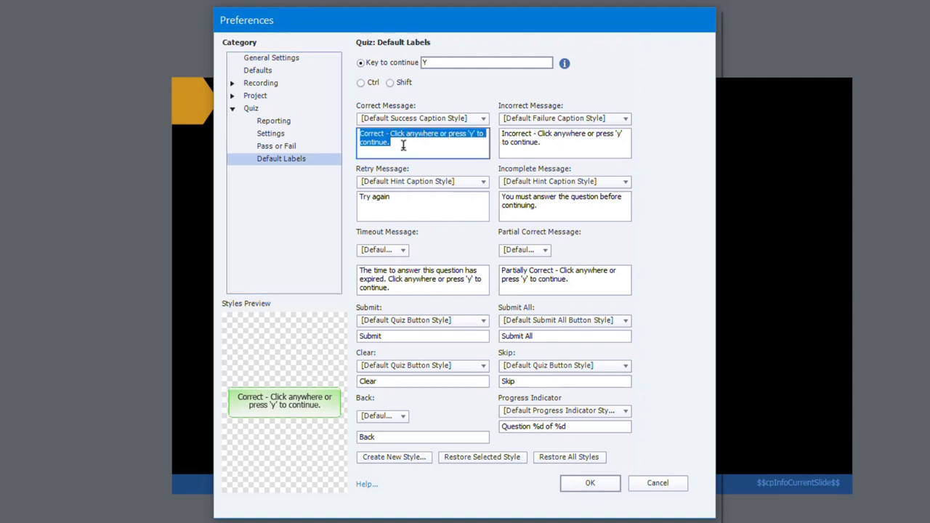
key(alt+Tab)
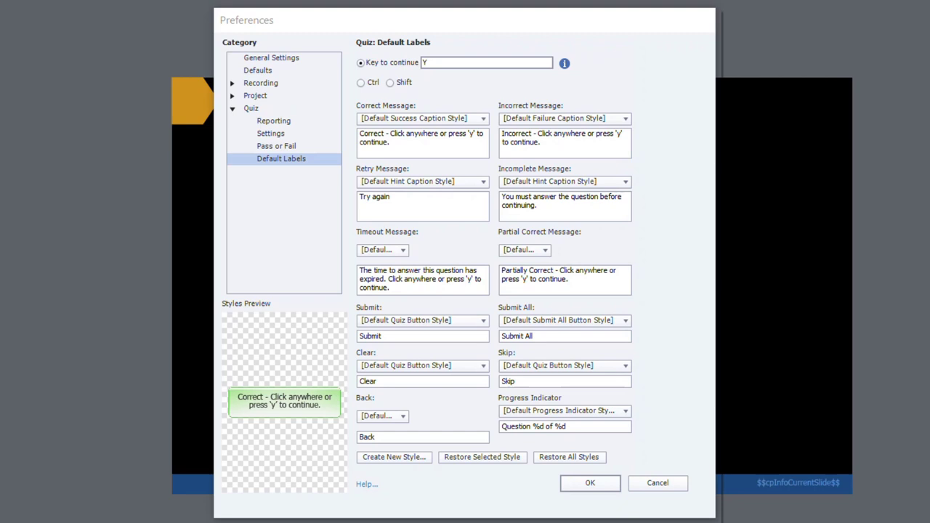
click(440, 146)
key(ctrl+a)
text(Correct - Cliquez n'importe où ou appuyez sur "y" pour continuer.)
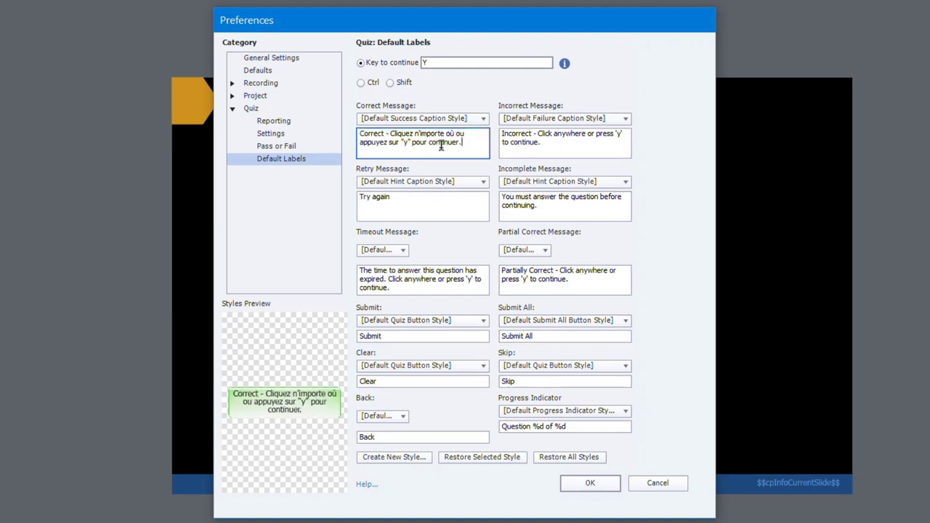
Copy the English Incorrect Message out for translation
click(555, 140)
key(ctrl+a)
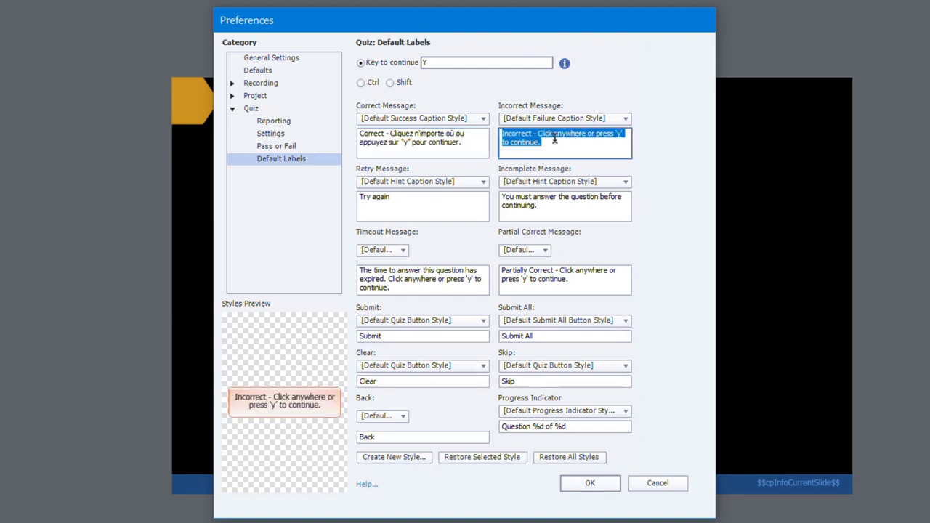
key(alt+Tab)
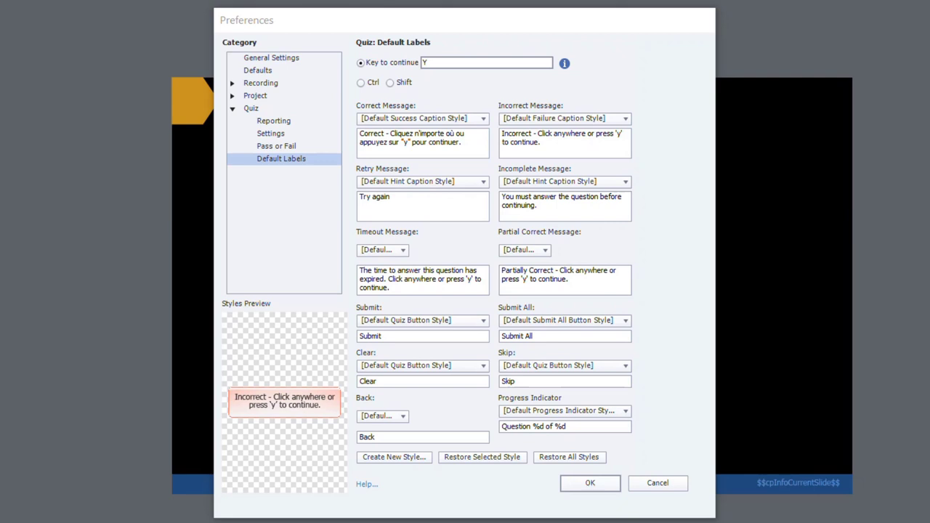
Paste the French Incorrect Message and set the Retry Message to 'Essayer à nouveau'
key(alt+Tab)
text(Incorrect - Cliquez n'importe où ou appuyez sur "y" pour continuer.)
click(407, 209)
key(ctrl+a)
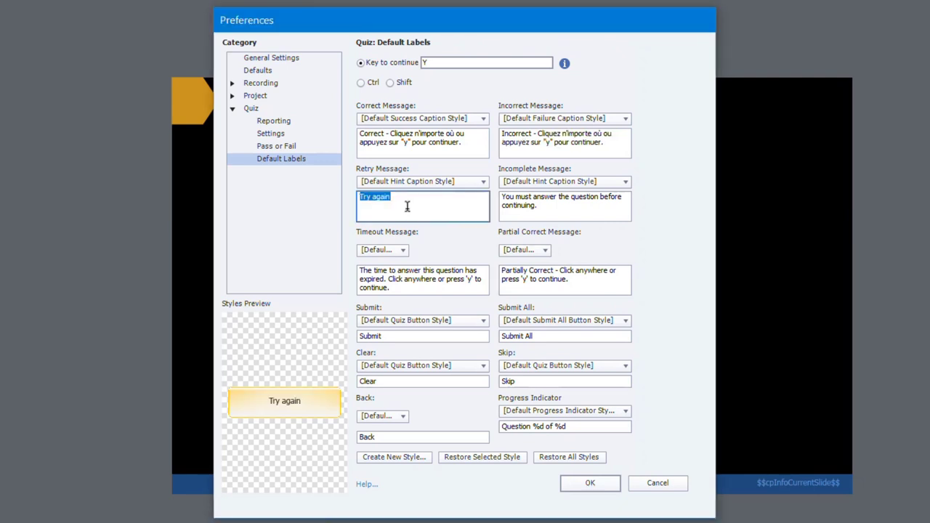
key(alt+Tab)
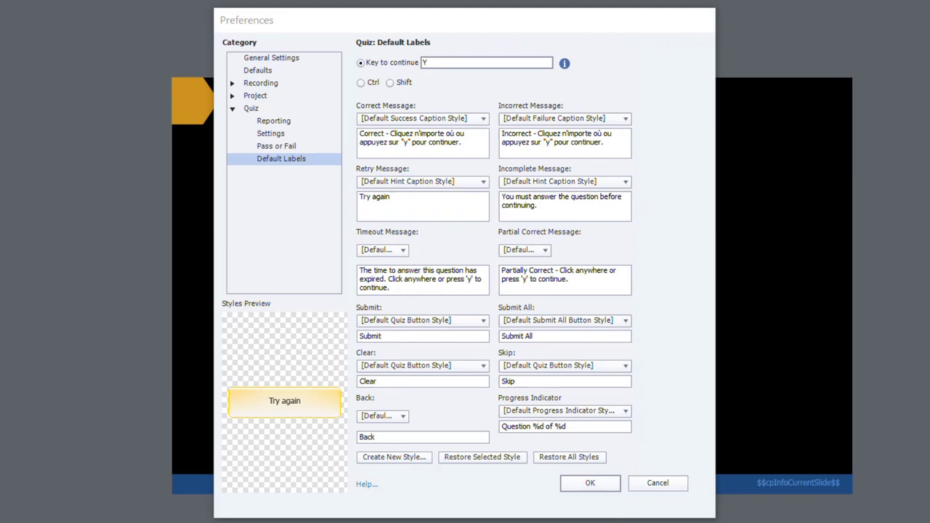
click(440, 199)
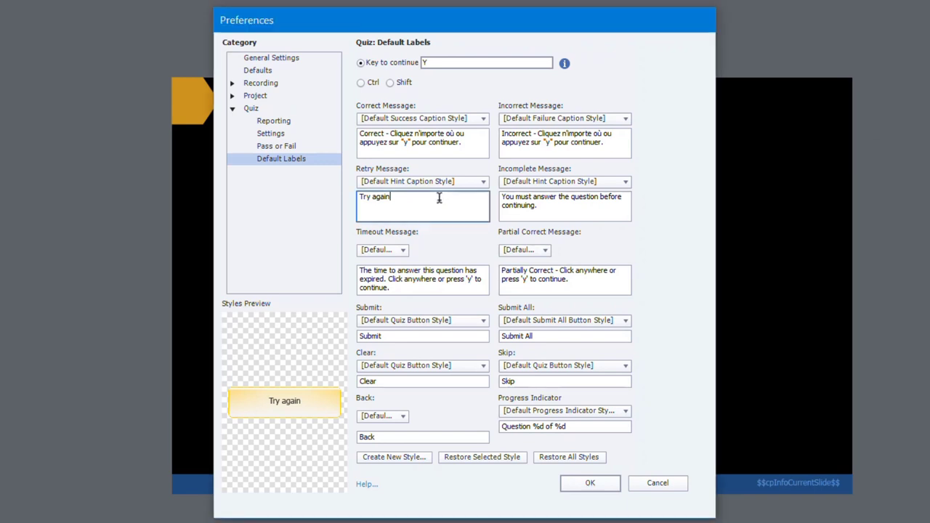
key(ctrl+a)
text(Essayer à nouveau)
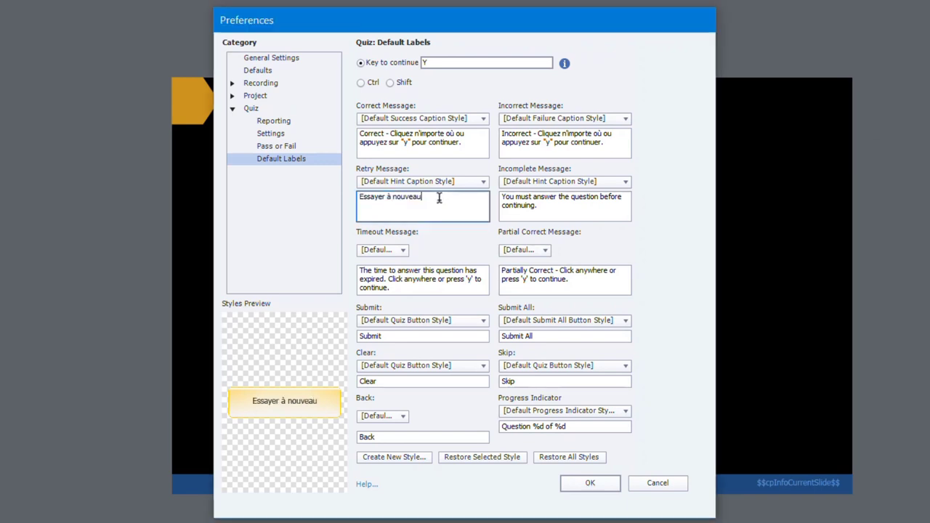
Replace the Incomplete and Timeout messages with their French translations
click(569, 209)
key(ctrl+a)
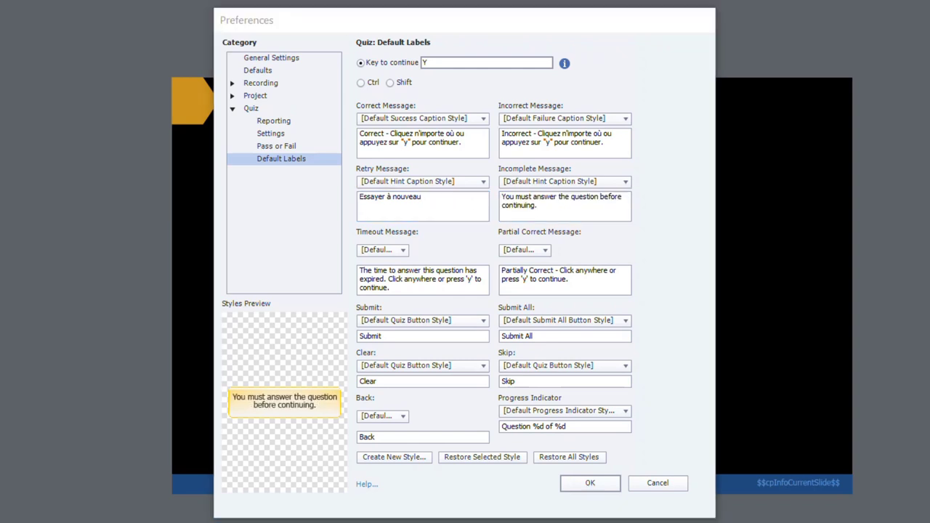
key(alt+Tab)
text(Vous devez répondre à la question avant de continuer.)
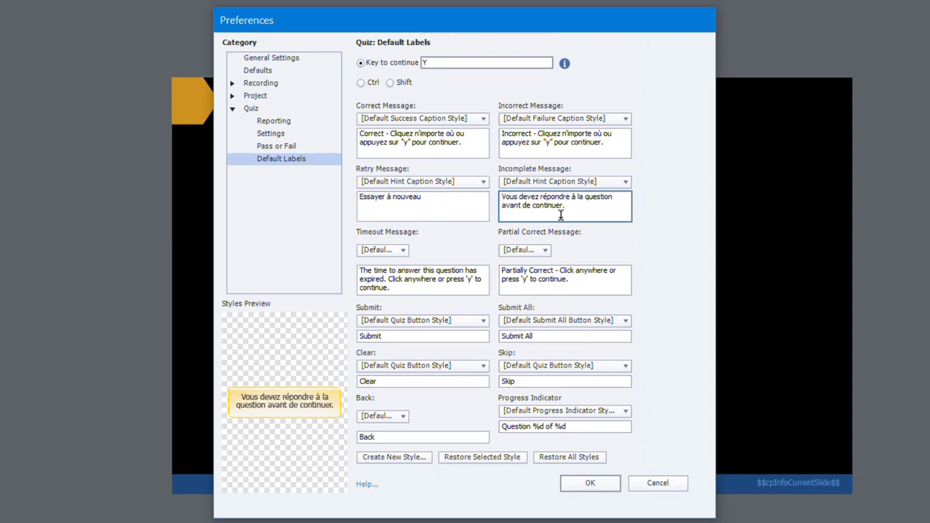
click(396, 287)
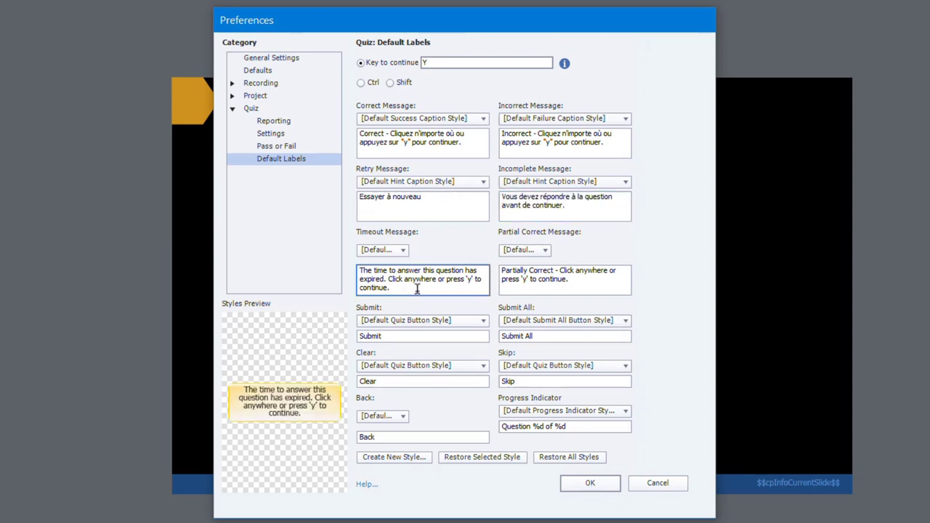
key(ctrl+a)
key(alt+Tab)
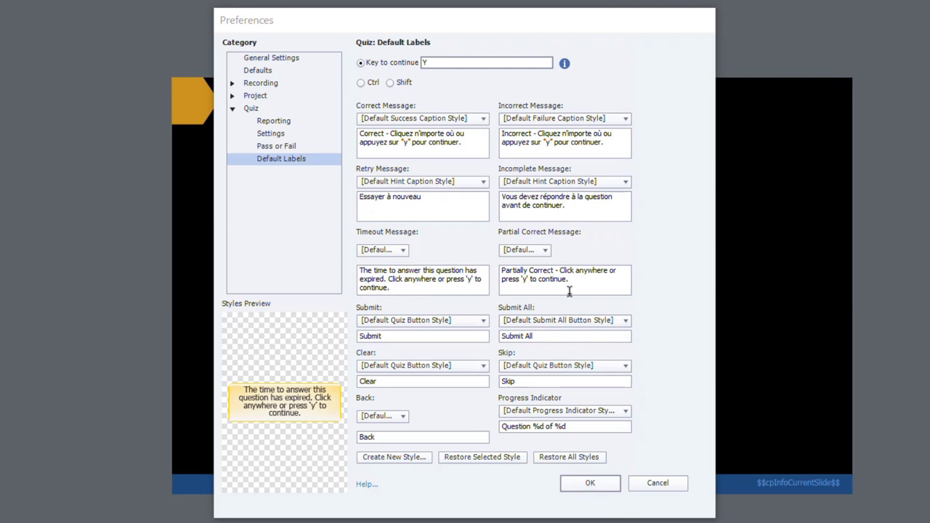
click(449, 281)
key(ctrl+a)
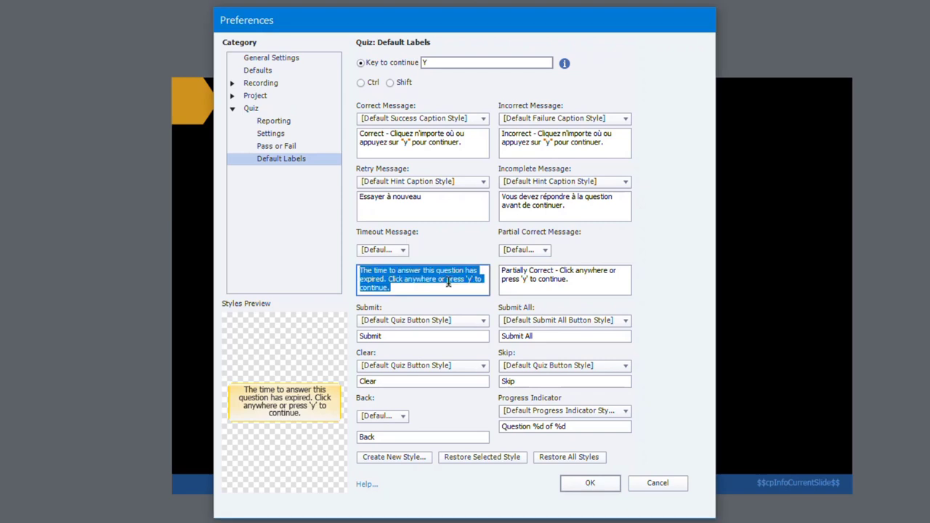
text(Le temps imparti pour répondre à cette question est écoulé. Cliquez n'importe où ou appuyez sur "y" pour continuer.)
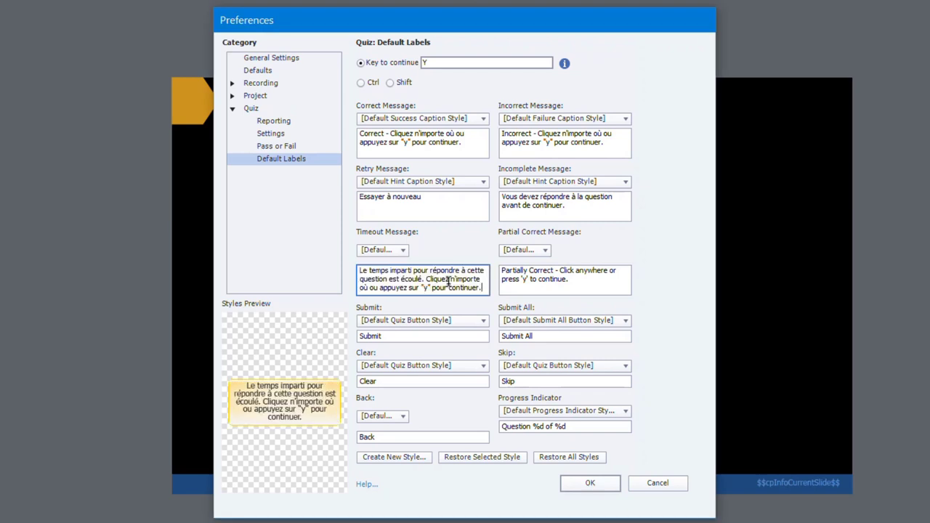
Replace the Partial Correct message with its French translation
click(533, 284)
key(ctrl+a)
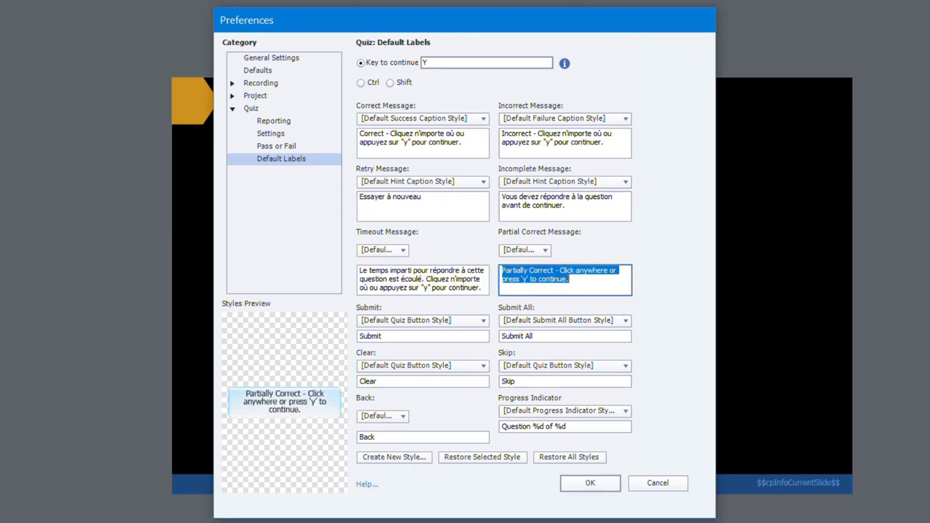
key(alt+Tab)
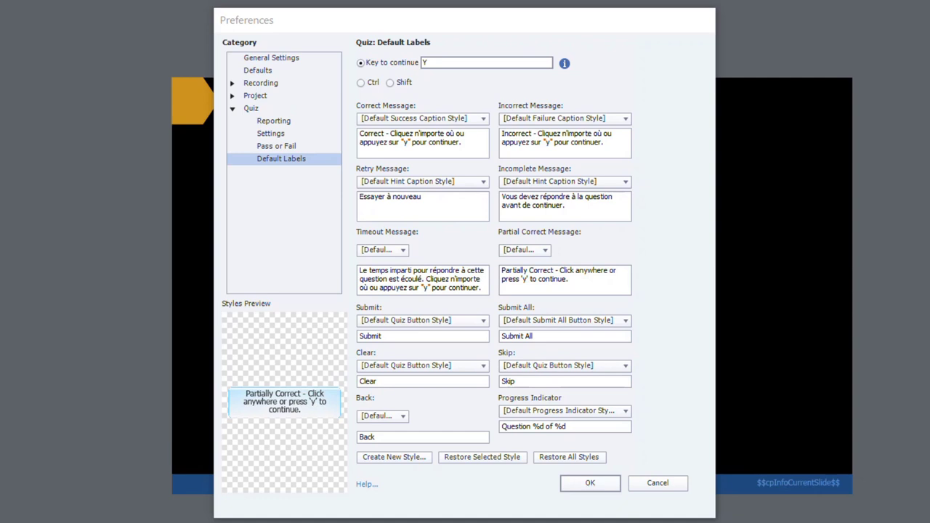
click(568, 291)
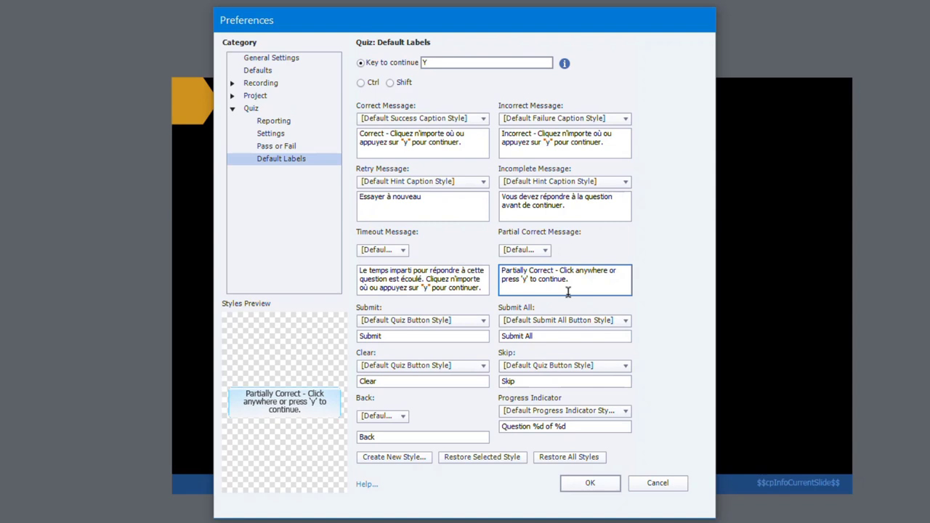
key(ctrl+a)
text(Partiellement correct - Cliquez n'importe où ou appuyez sur "y" pour continuer.)
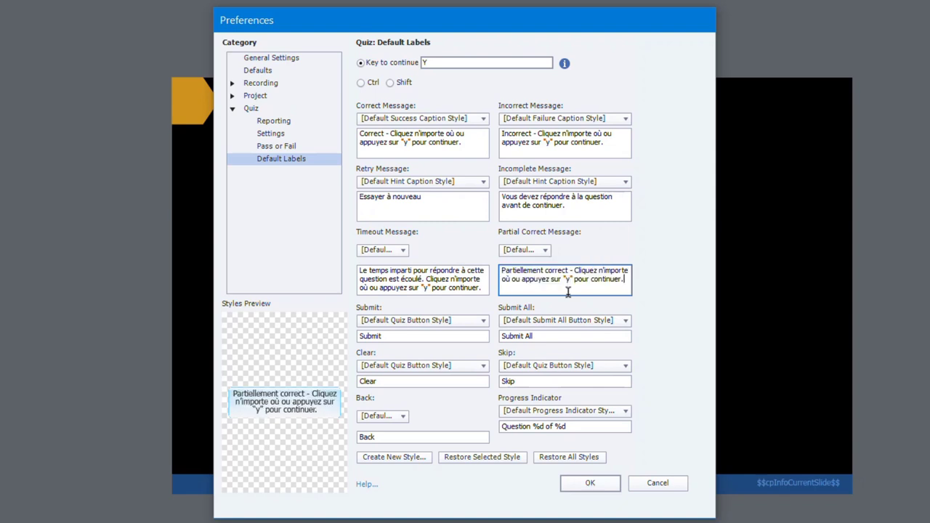
drag(407, 336, 330, 333)
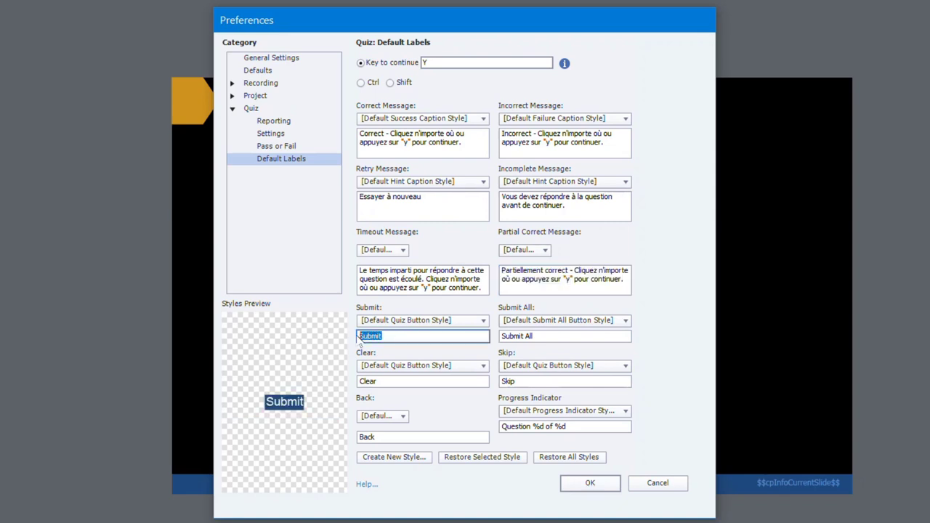
Change the Submit button label to Soumettre
key(alt+Tab)
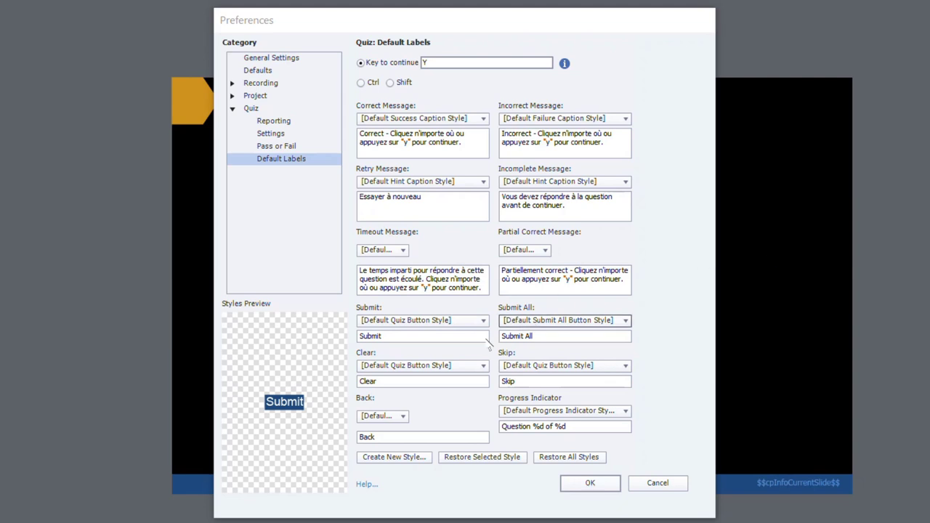
click(385, 336)
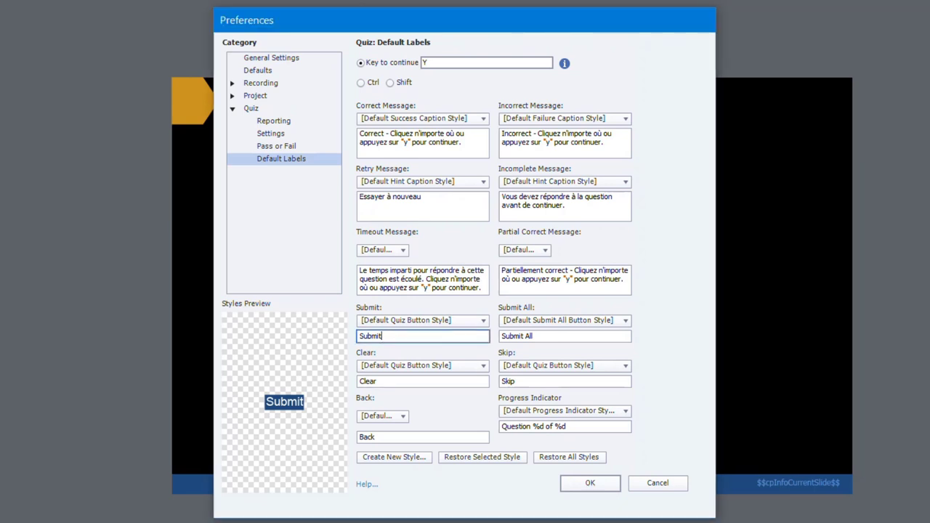
key(alt+Tab)
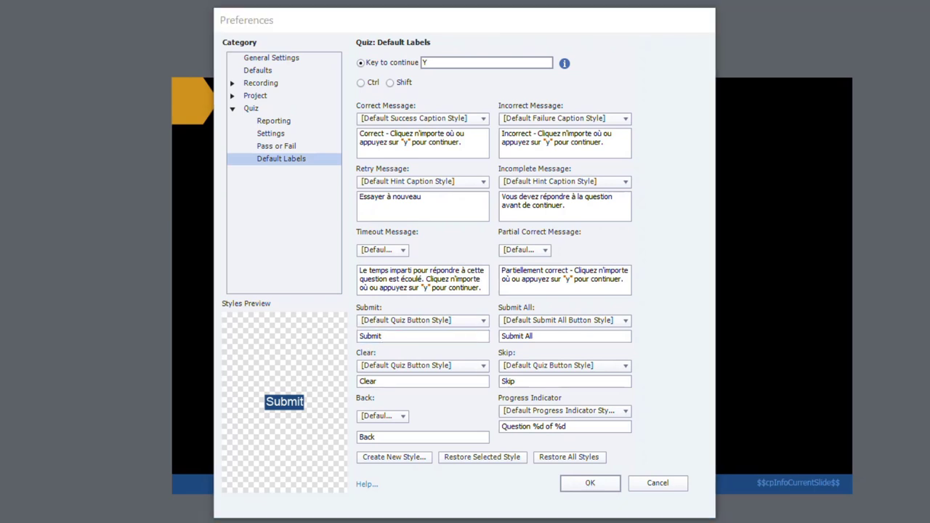
click(397, 336)
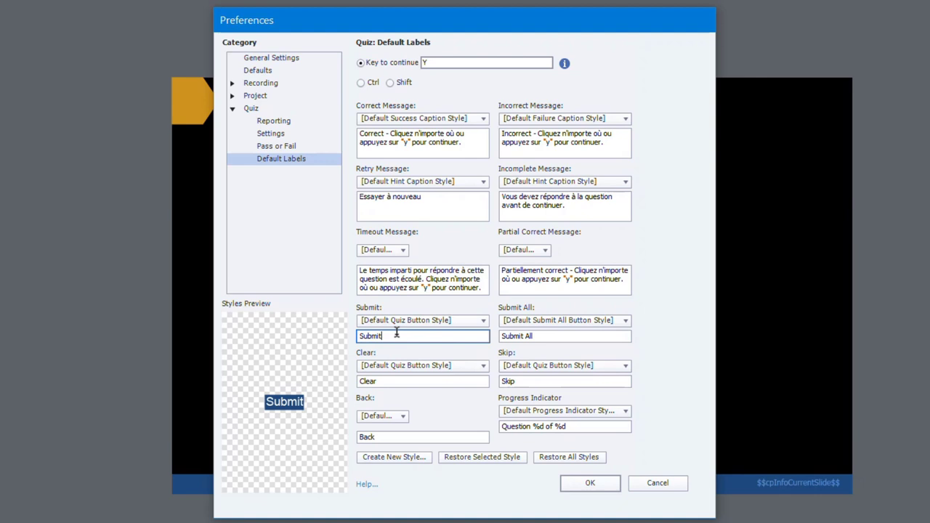
double_click(396, 336)
text(Envoyer)
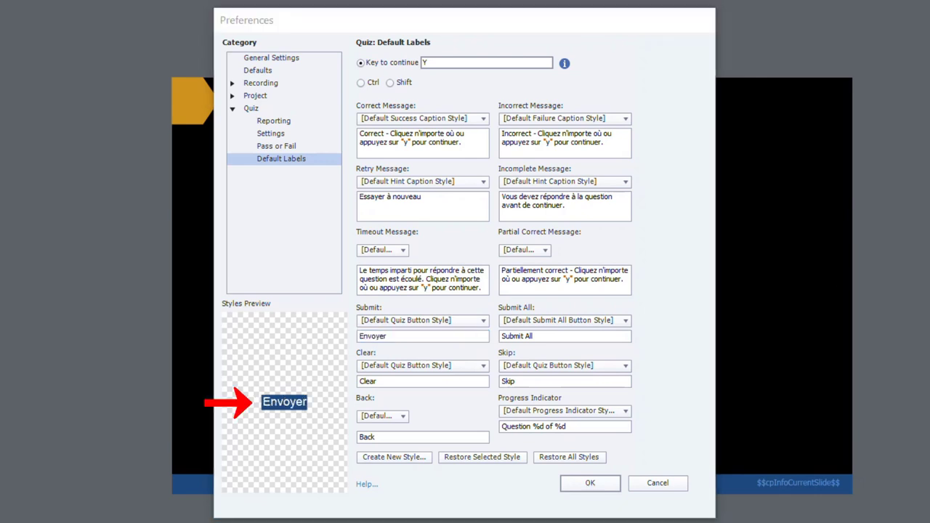
click(398, 335)
double_click(399, 335)
text(Soumettre)
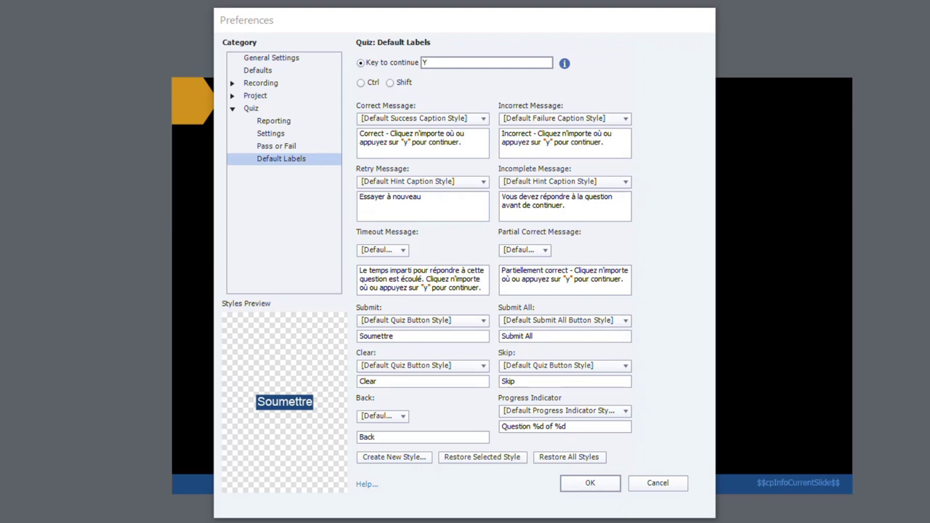
Relabel Submit All as 'Soumettre tout' and Clear as 'Réinitialiser'
click(565, 333)
double_click(565, 333)
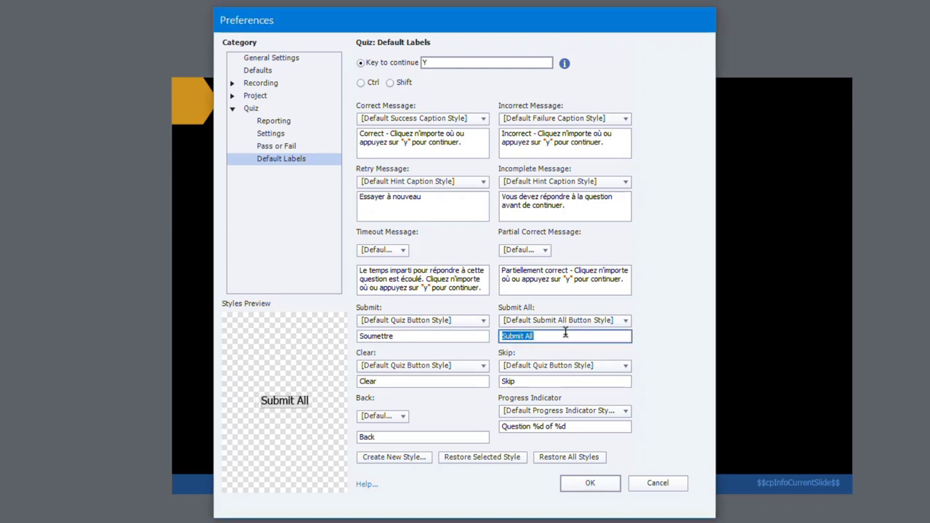
text(Soumettre tout)
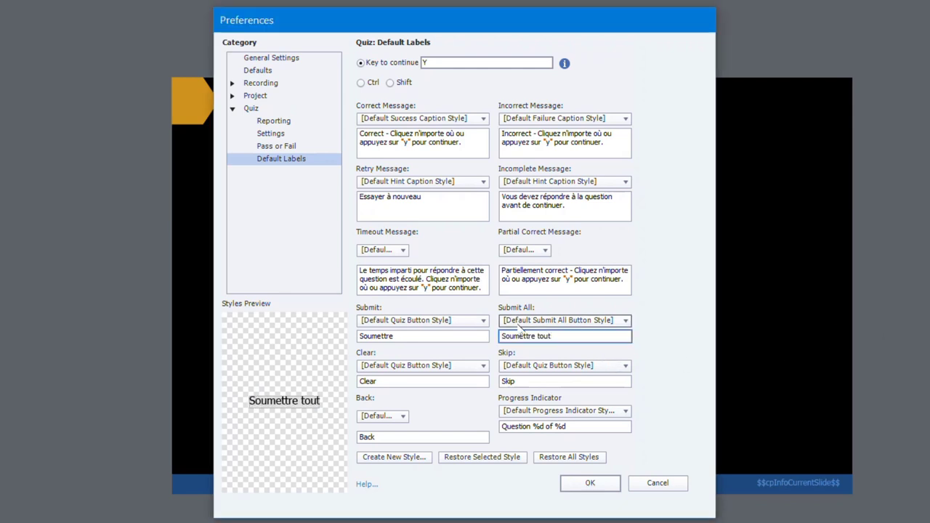
double_click(389, 379)
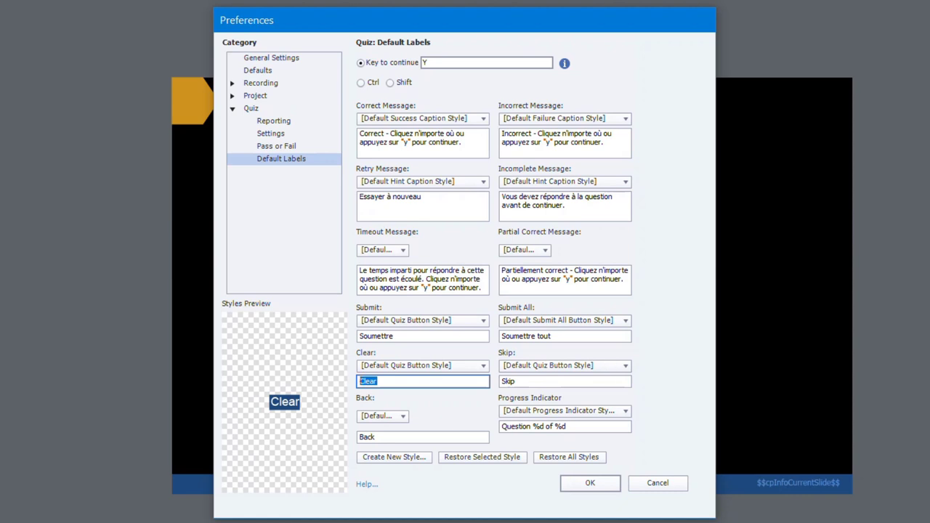
key(alt+Tab)
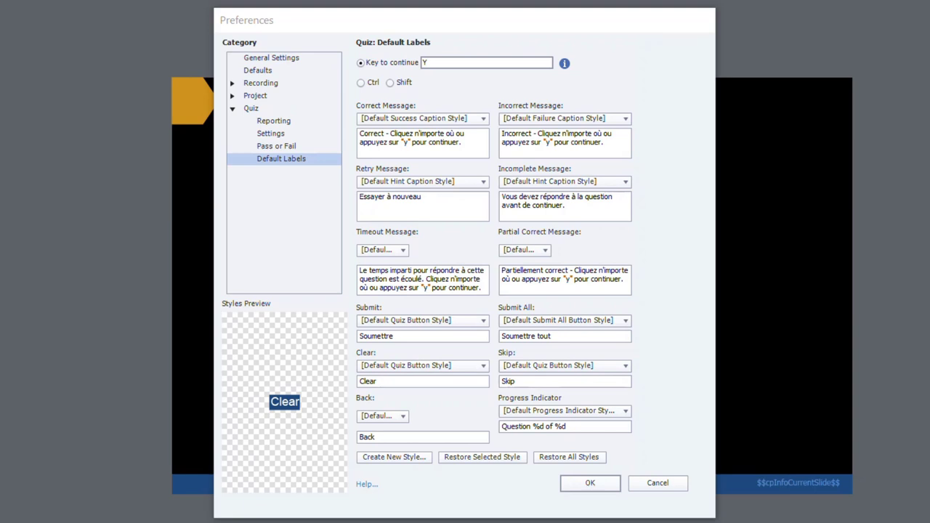
click(301, 378)
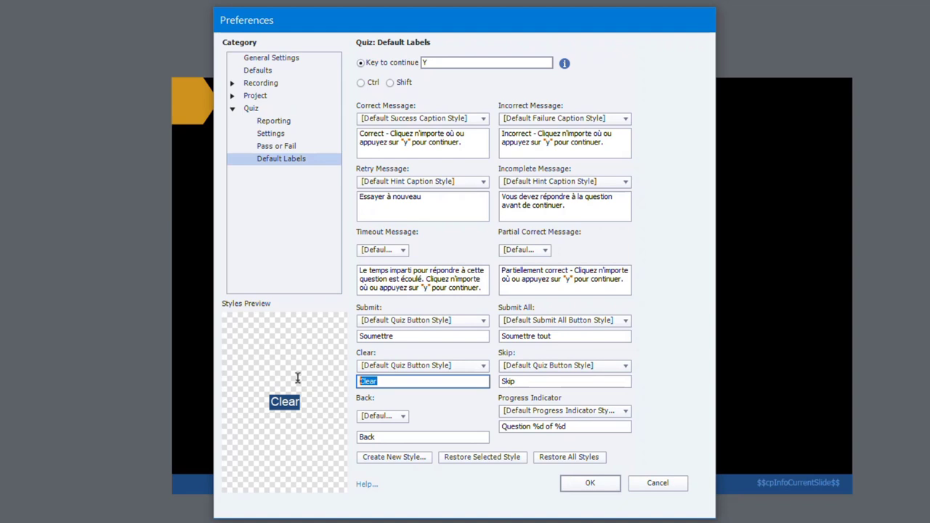
text(Réinitialiser)
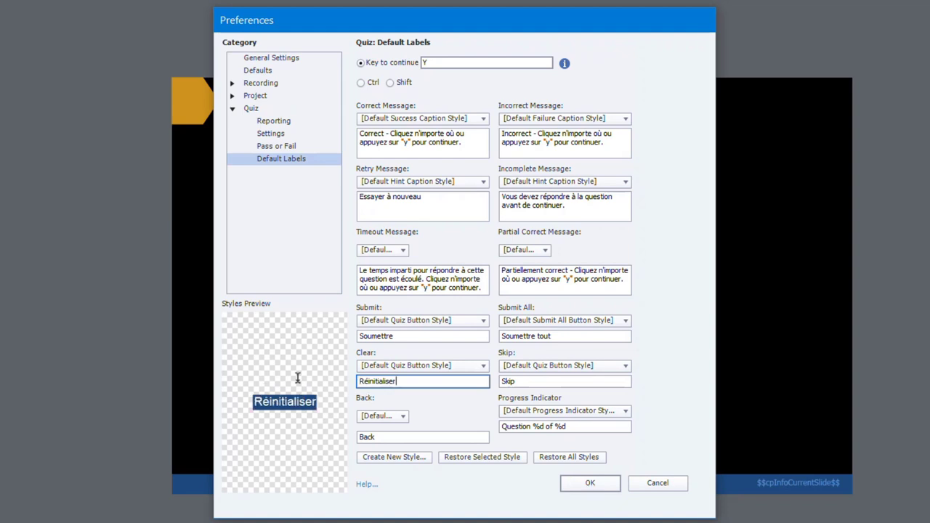
Change the Skip button label to Suivant
click(524, 381)
key(alt+Tab)
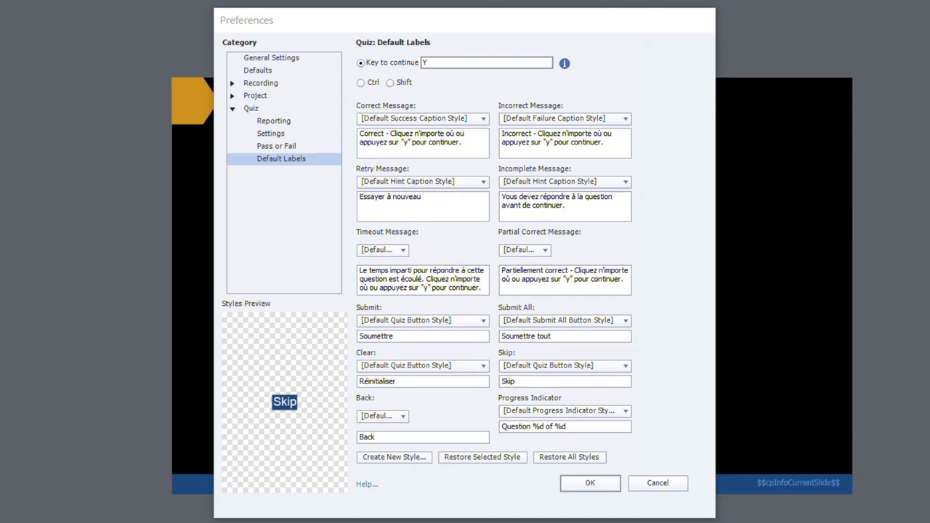
key(alt+Tab)
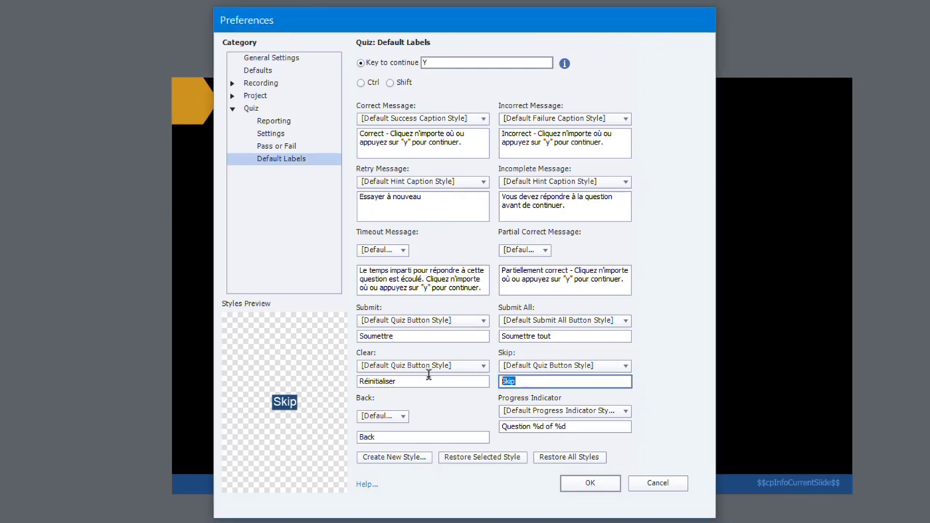
text(Suivant)
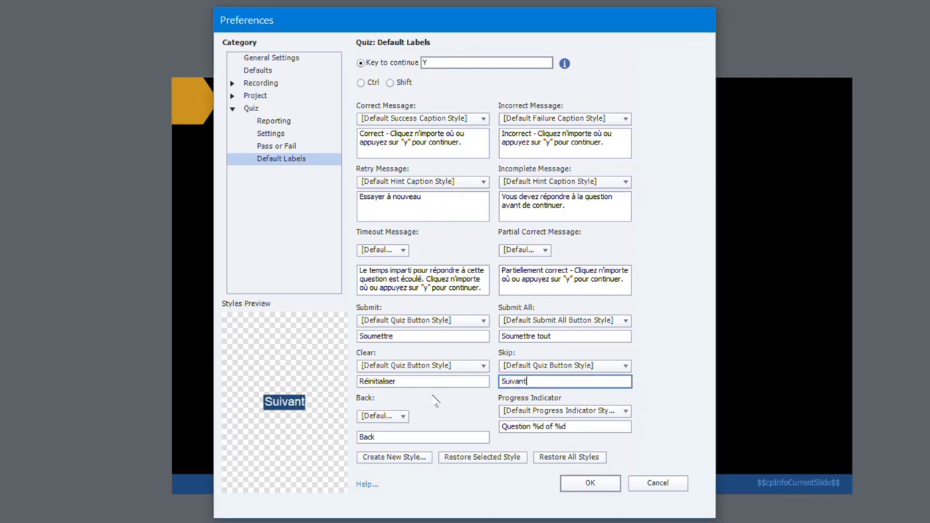
Set the Back button label to Retour
double_click(383, 437)
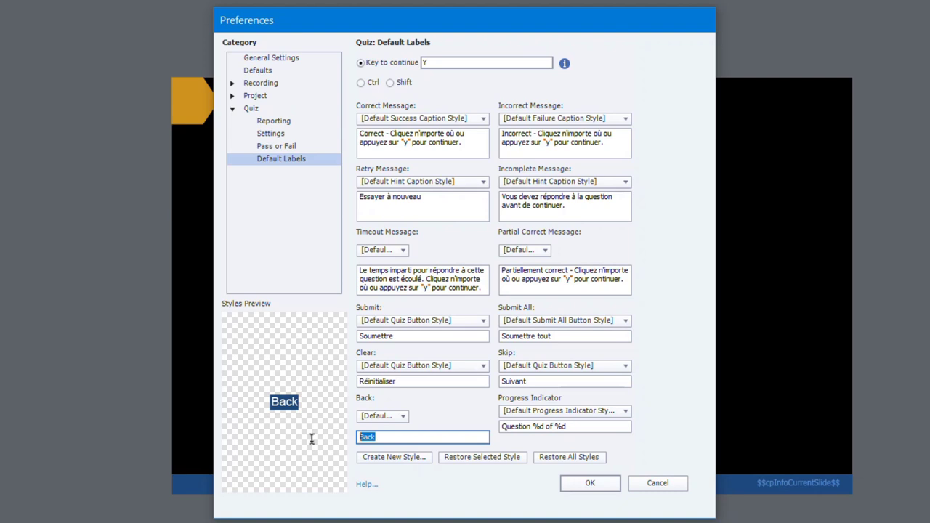
key(alt+Tab)
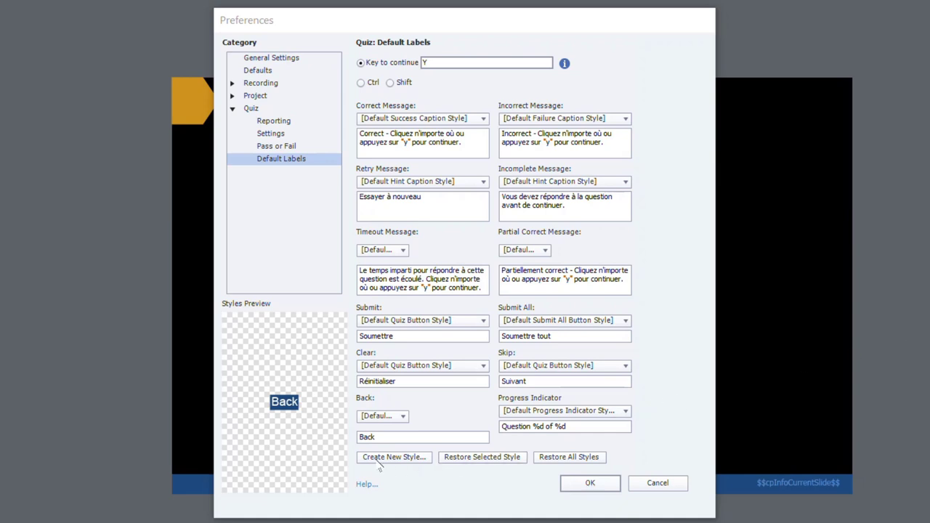
double_click(382, 438)
text(Retour)
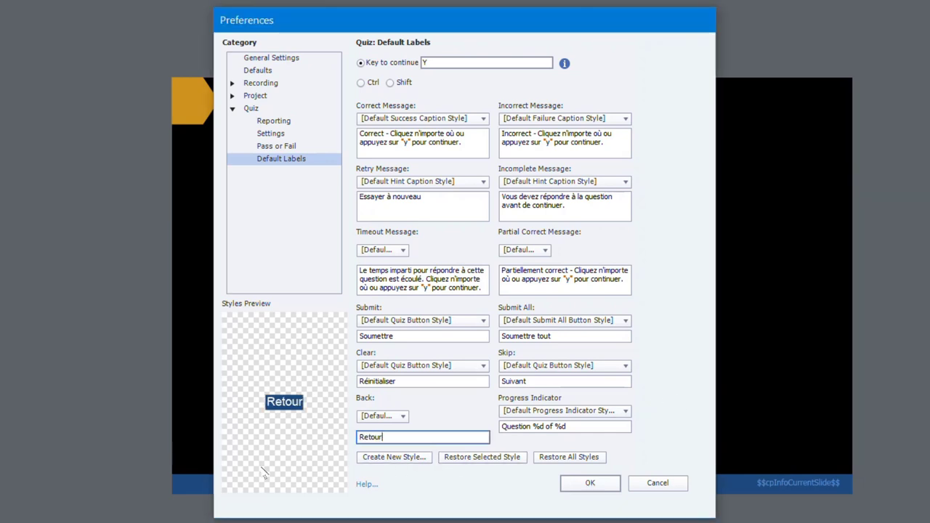
Change the progress indicator to 'Question %d de %d' and save the preferences
key(Tab)
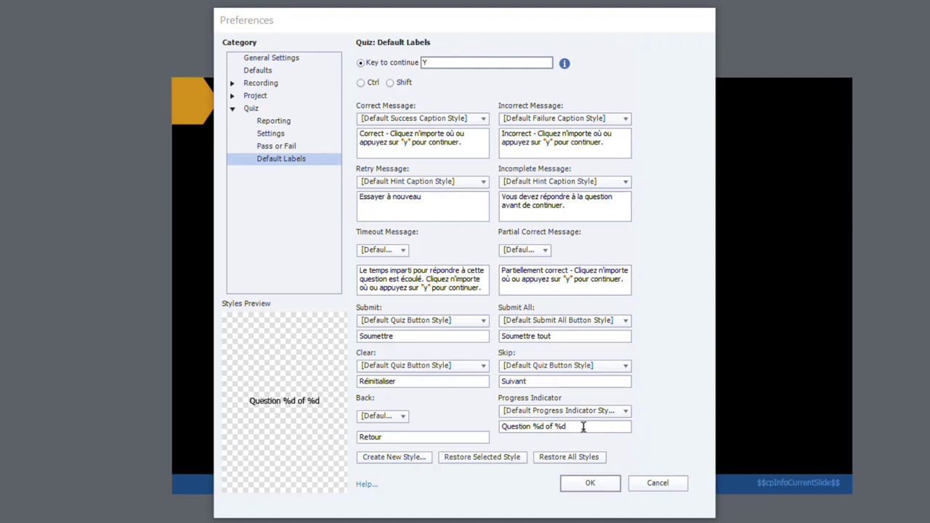
text(Question %d de %d)
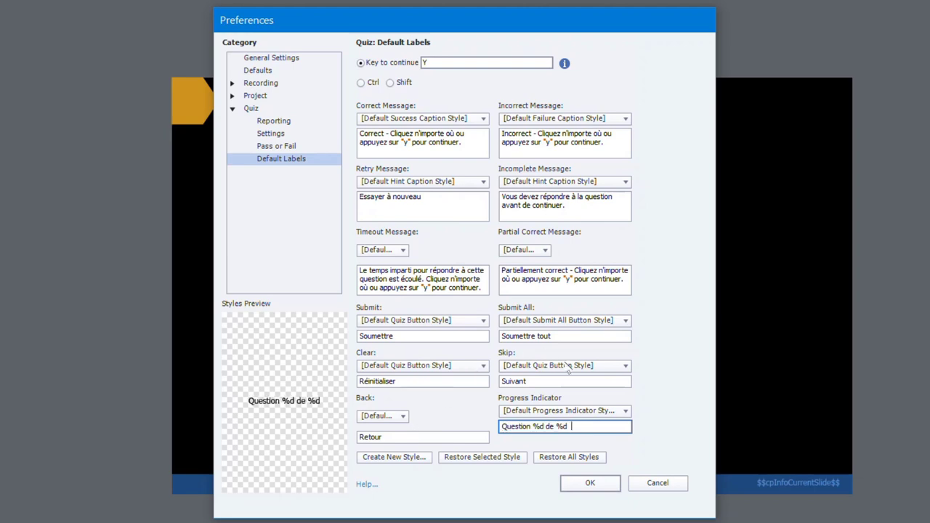
click(590, 484)
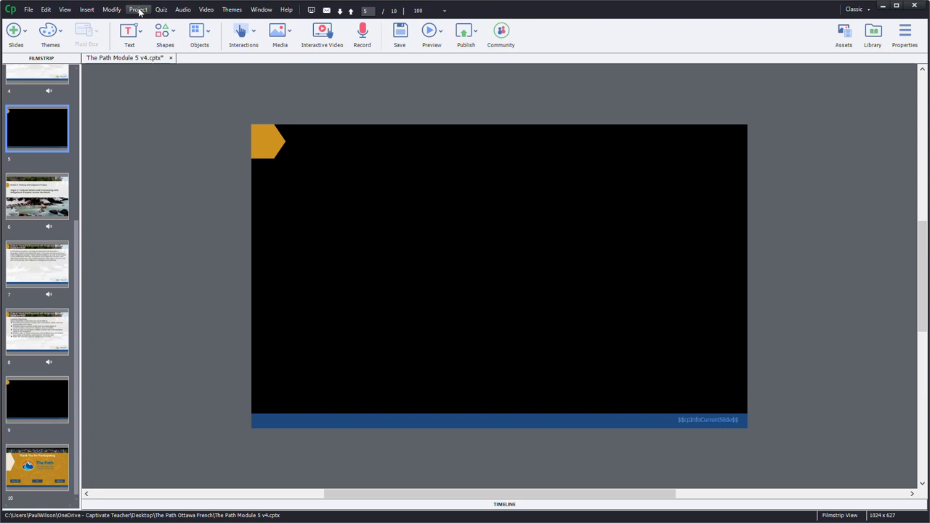
Open the Skin Editor from the Project menu and bring up BookMarkToolTip.ini in Notepad
click(138, 10)
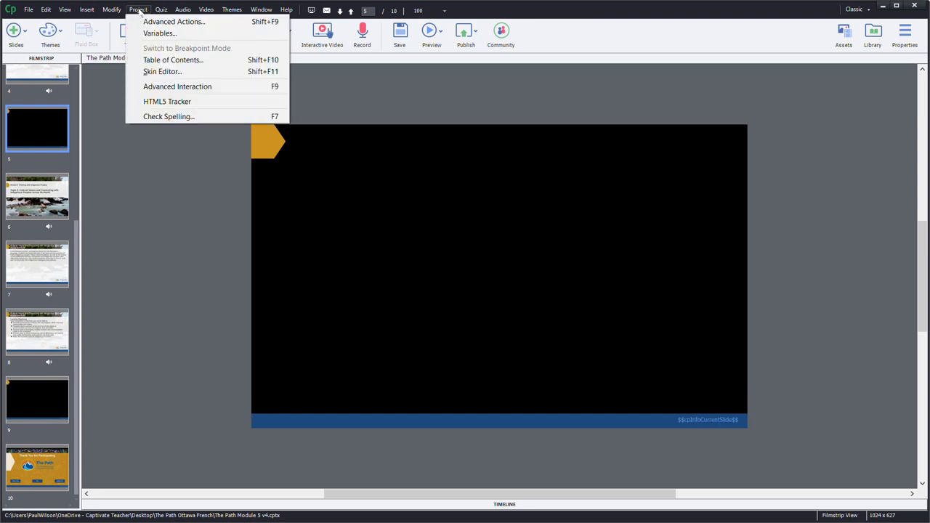
click(154, 70)
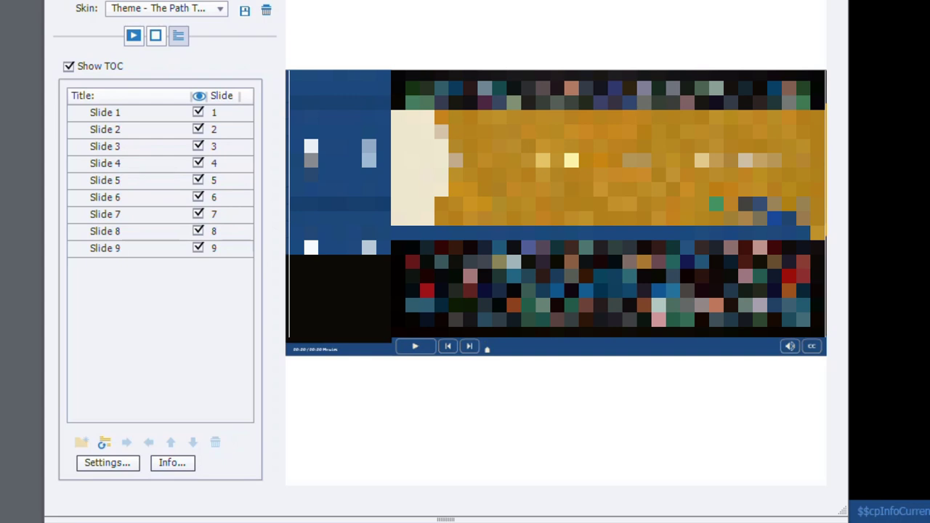
key(alt+Tab)
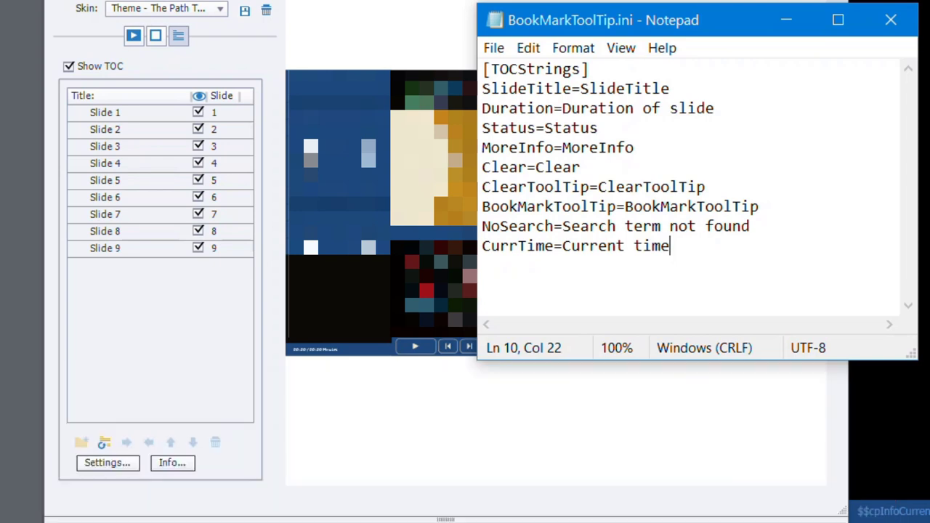
Select the SlideTitle, Duration and Status values in BookMarkToolTip.ini
click(580, 88)
drag(581, 88, 670, 88)
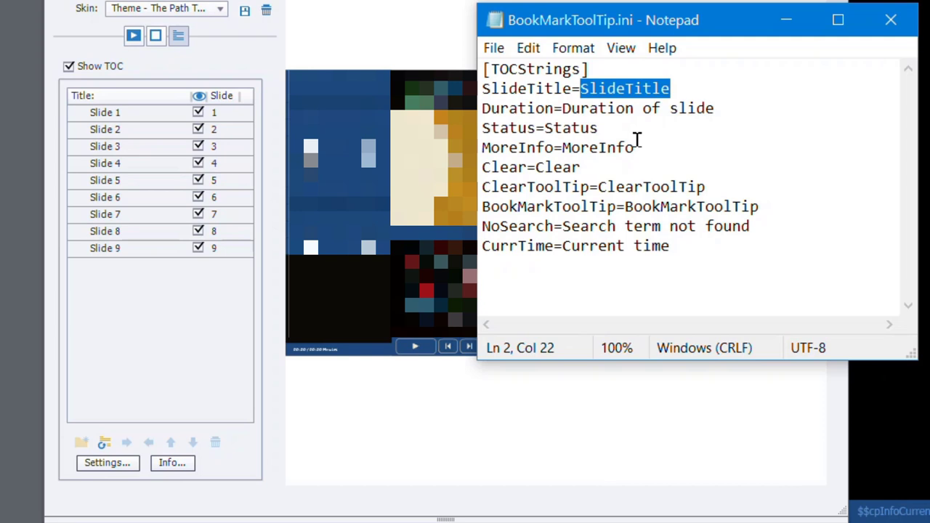
drag(563, 109, 727, 108)
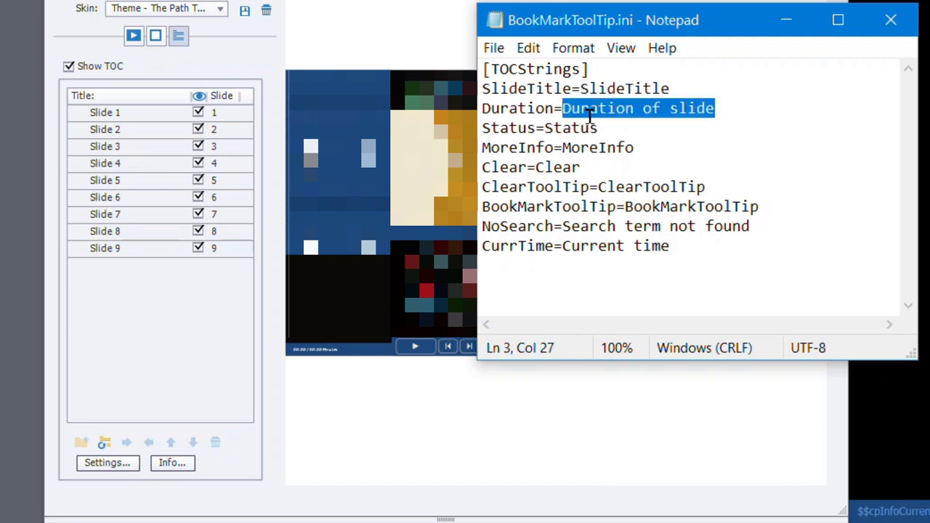
drag(544, 129, 604, 128)
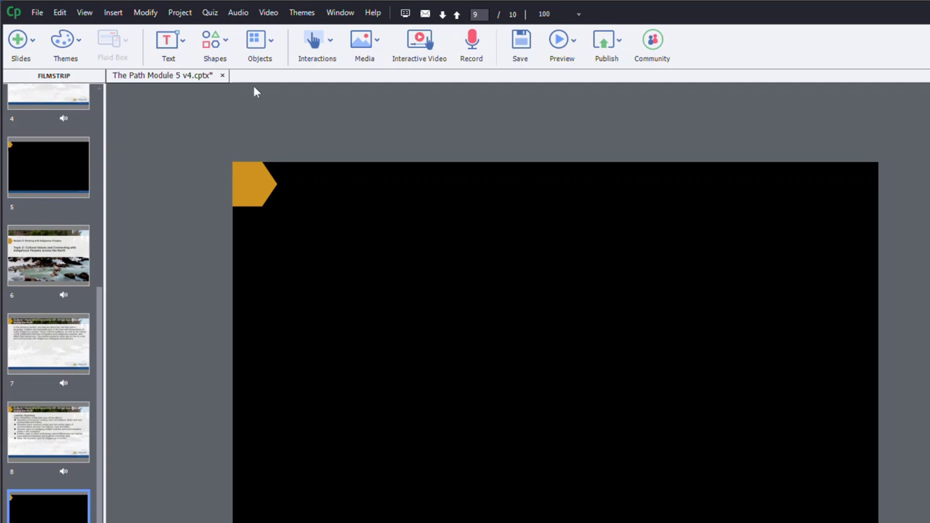
Import the GIFT file M5L1.txt as quiz question slides
click(209, 14)
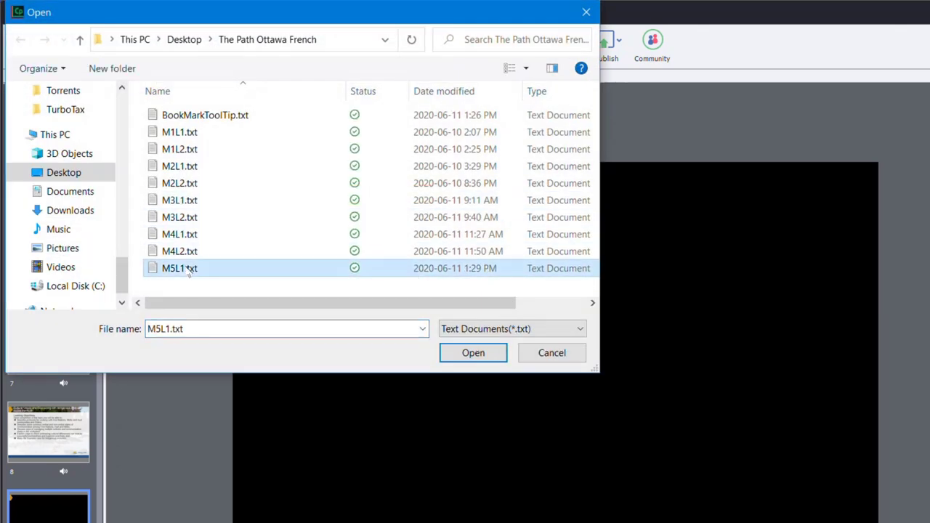
click(474, 354)
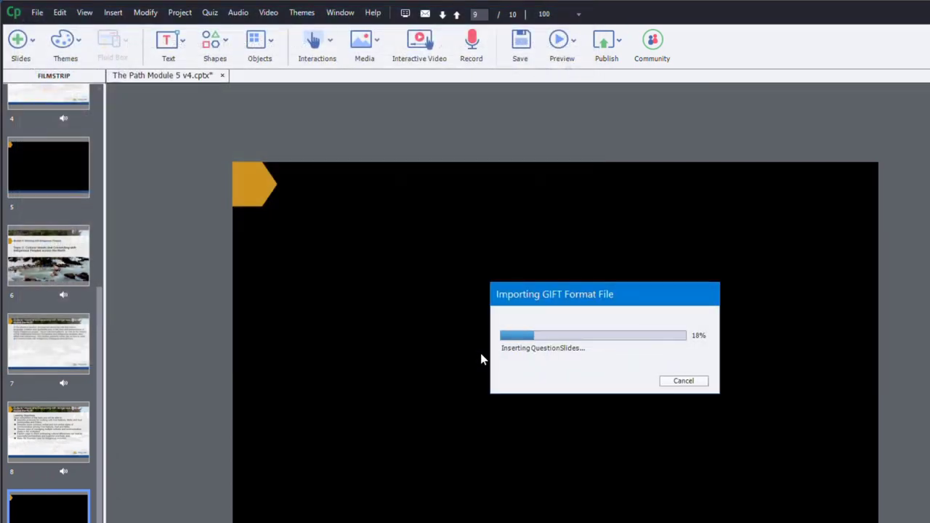